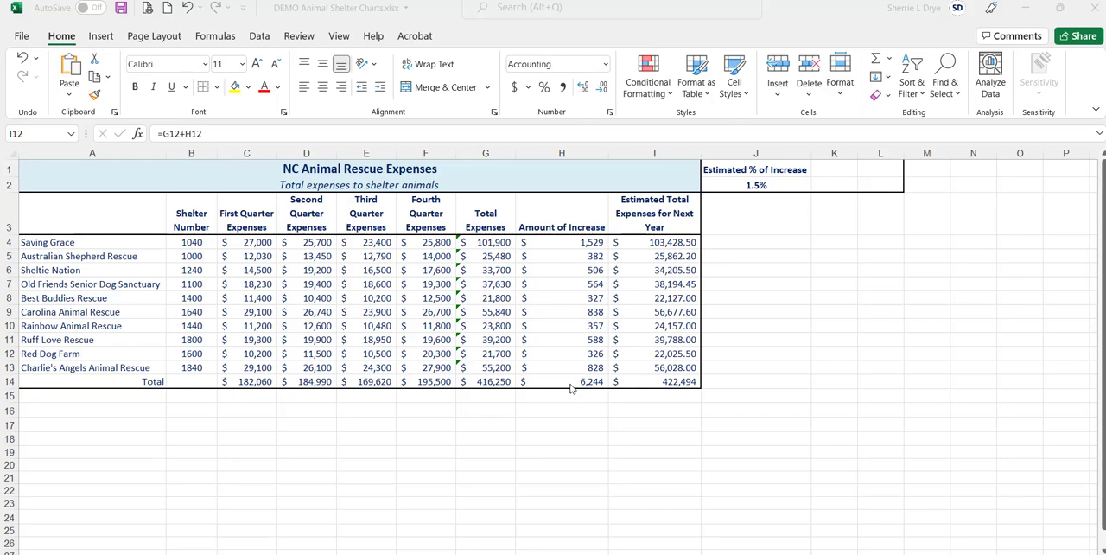
- Insert the recommended Clustered Column chart for the shelter numbers and quarterly expenses in B4:F13
{"action": "left_click", "coordinate": [240, 257]}
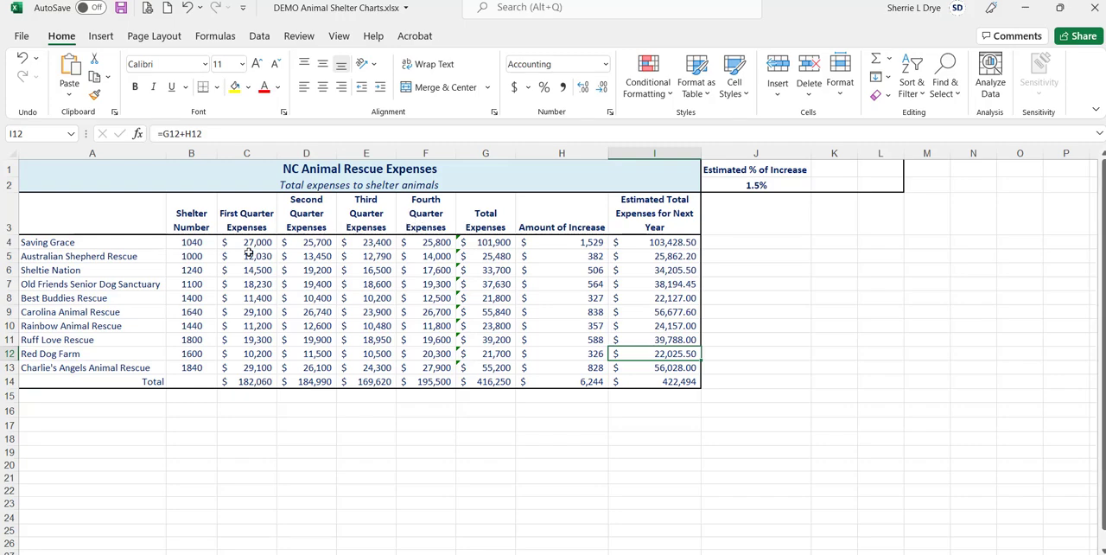
{"action": "left_click_drag", "start_coordinate": [187, 244], "coordinate": [419, 369]}
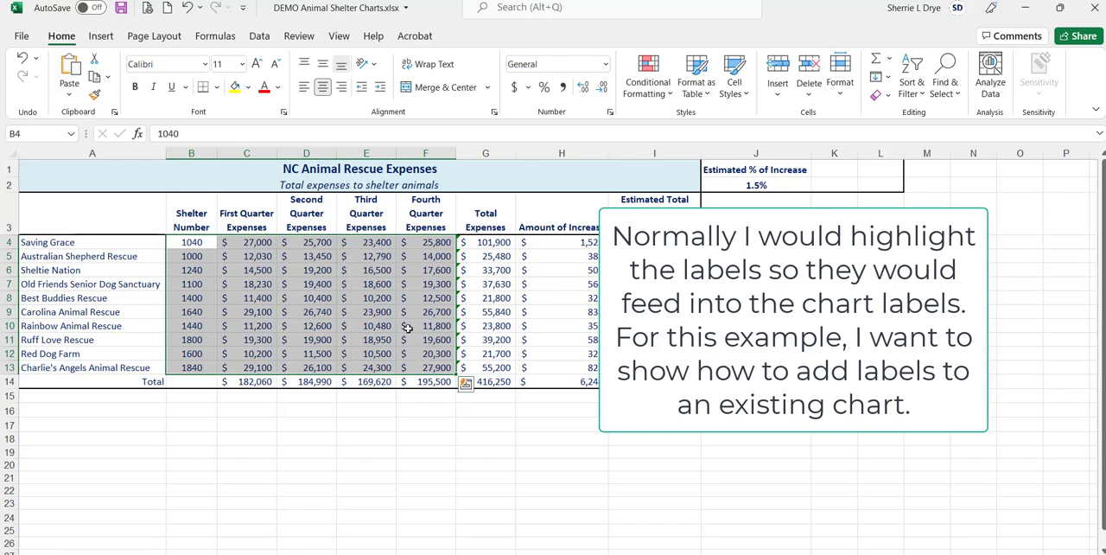
{"action": "left_click", "coordinate": [102, 37]}
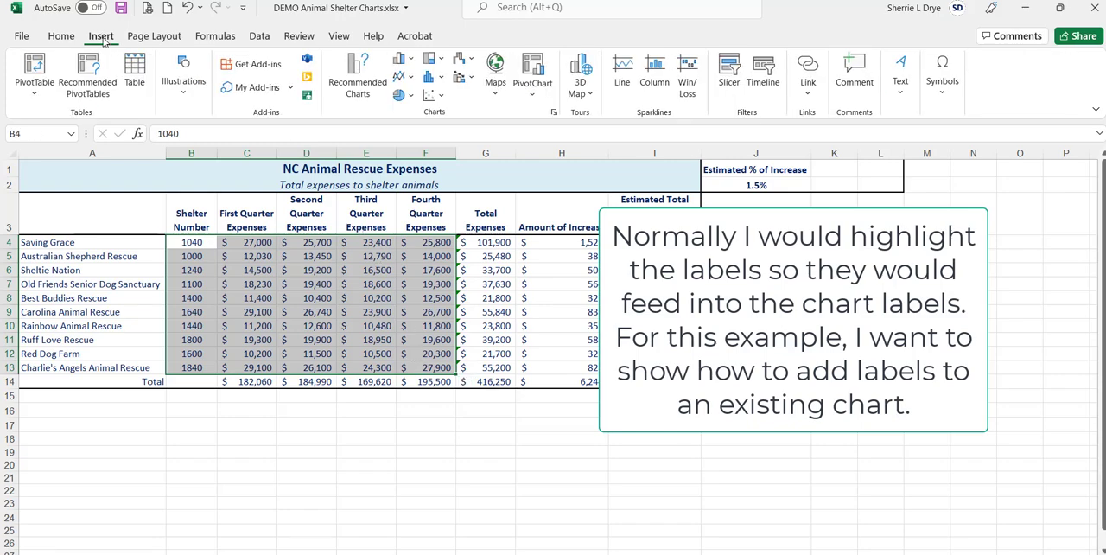
{"action": "left_click", "coordinate": [361, 78]}
{"action": "left_click_drag", "start_coordinate": [523, 97], "coordinate": [742, 48]}
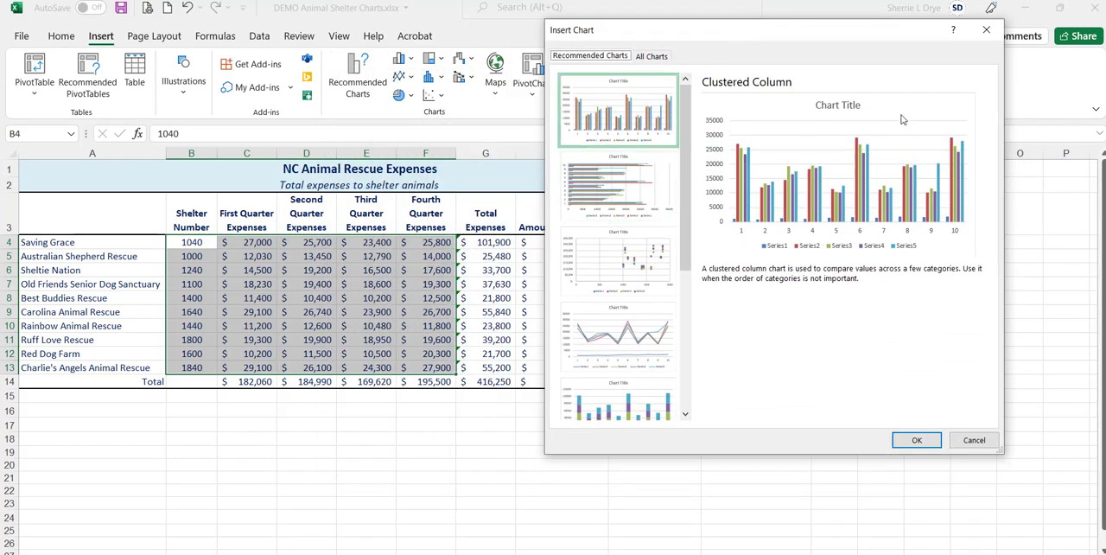
{"action": "left_click", "coordinate": [917, 440]}
- Enlarge the chart and position it beside the data so it spans columns G to P down to about row 24
{"action": "left_click_drag", "start_coordinate": [535, 337], "coordinate": [885, 246]}
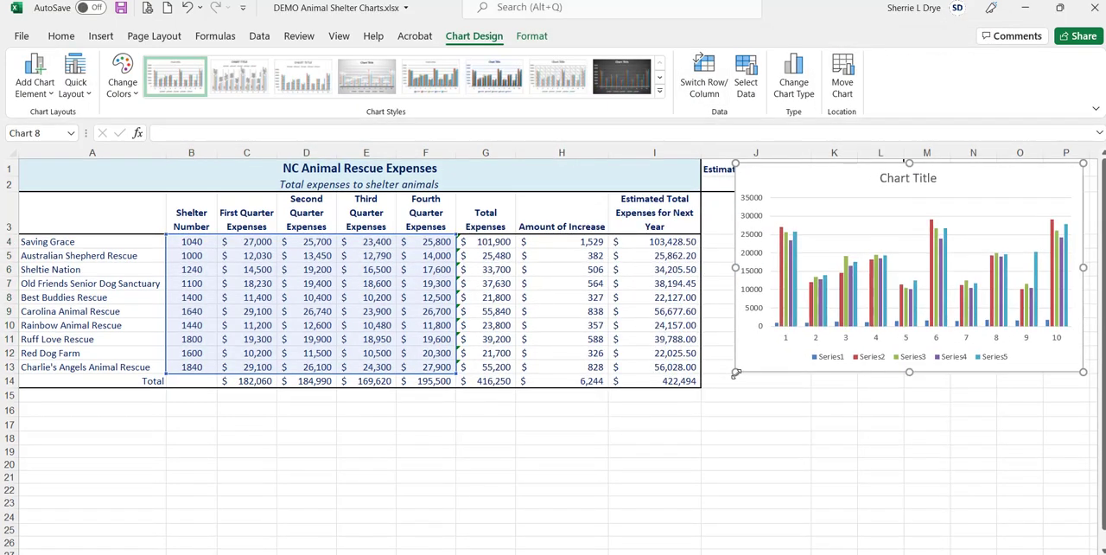
{"action": "left_click_drag", "start_coordinate": [736, 372], "coordinate": [478, 520]}
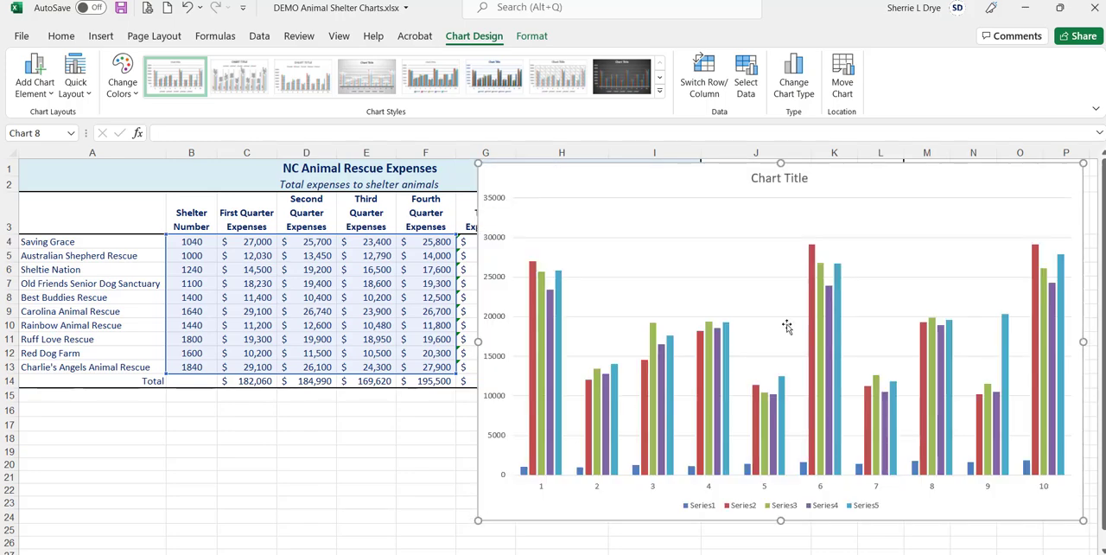
{"action": "left_click_drag", "start_coordinate": [875, 179], "coordinate": [865, 175]}
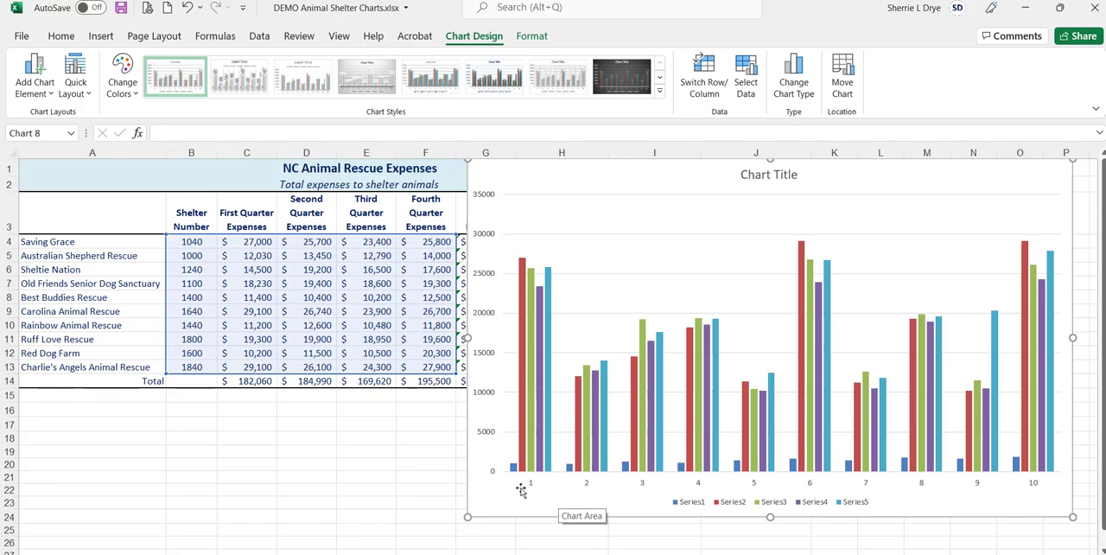
{"action": "left_click_drag", "start_coordinate": [1042, 486], "coordinate": [1044, 486]}
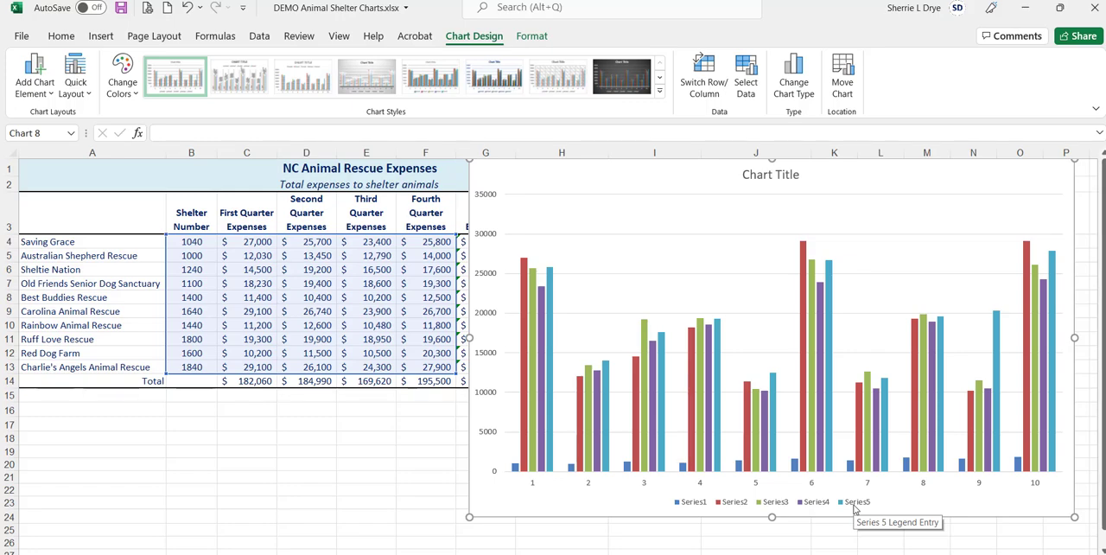
- Set the chart's horizontal axis labels to the shelter numbers in B4:B13 and remove Series1 from the chart data
{"action": "mouse_move", "coordinate": [523, 264]}
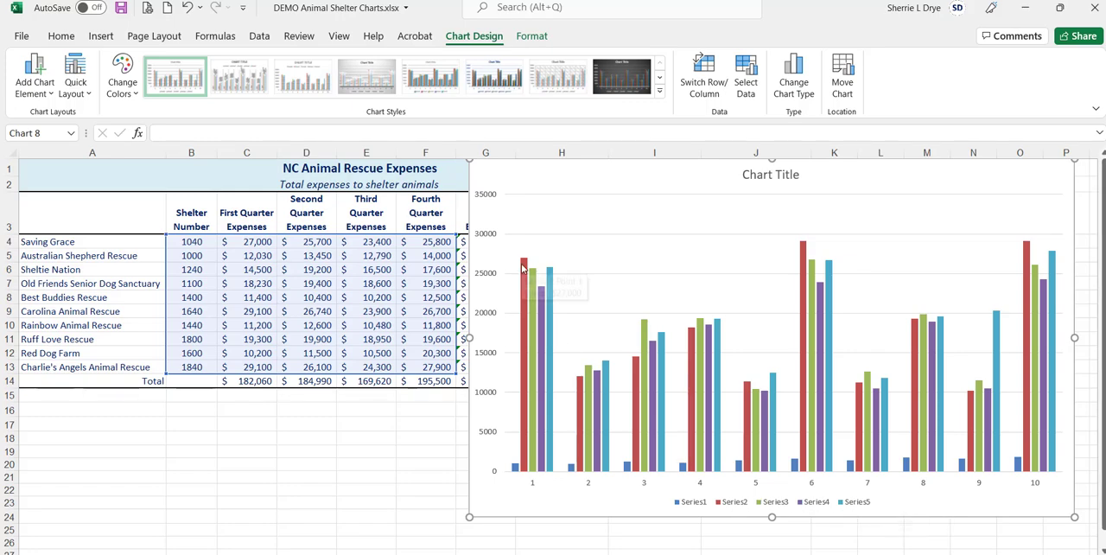
{"action": "mouse_move", "coordinate": [552, 299]}
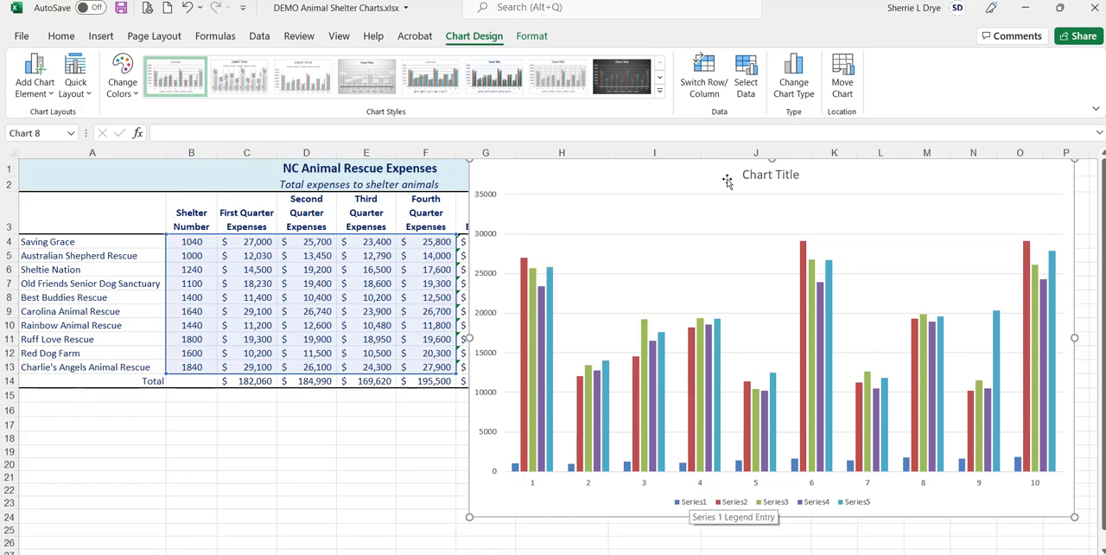
{"action": "left_click", "coordinate": [746, 83]}
{"action": "left_click_drag", "start_coordinate": [719, 19], "coordinate": [677, 17]}
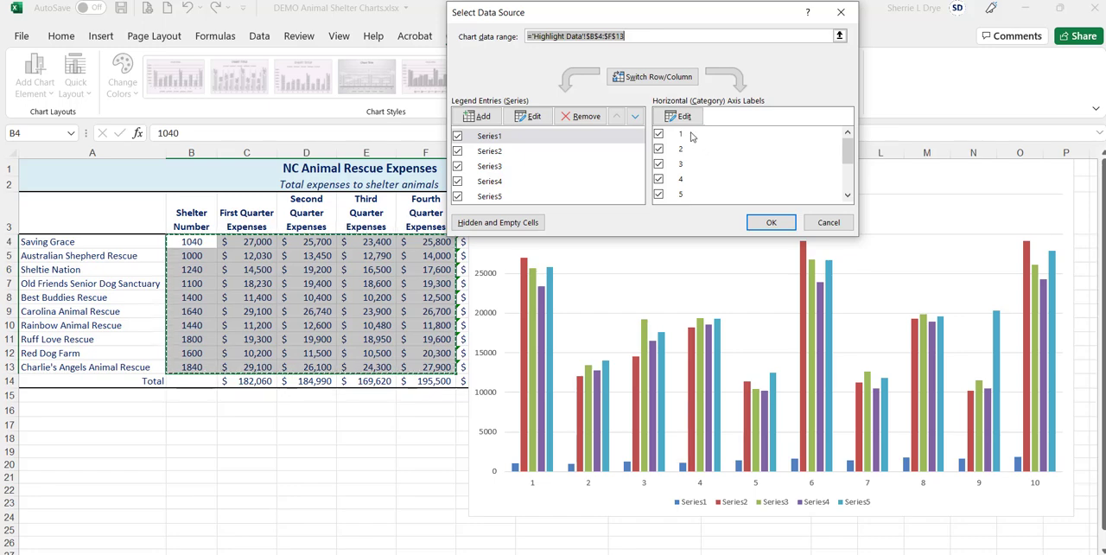
{"action": "scroll", "coordinate": [769, 186], "scroll_direction": "down", "scroll_amount": 2}
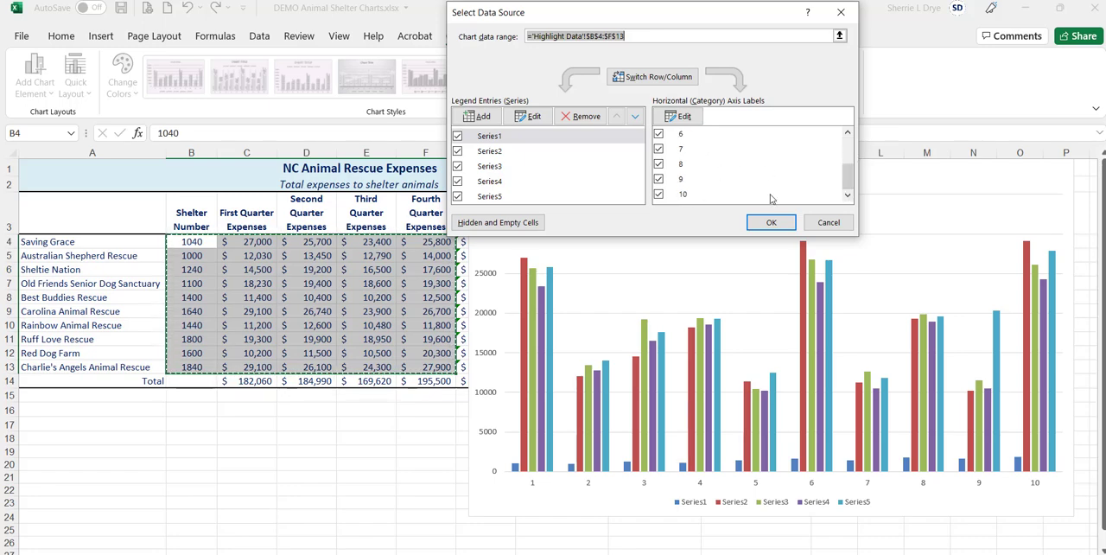
{"action": "scroll", "coordinate": [771, 160], "scroll_direction": "up", "scroll_amount": 2}
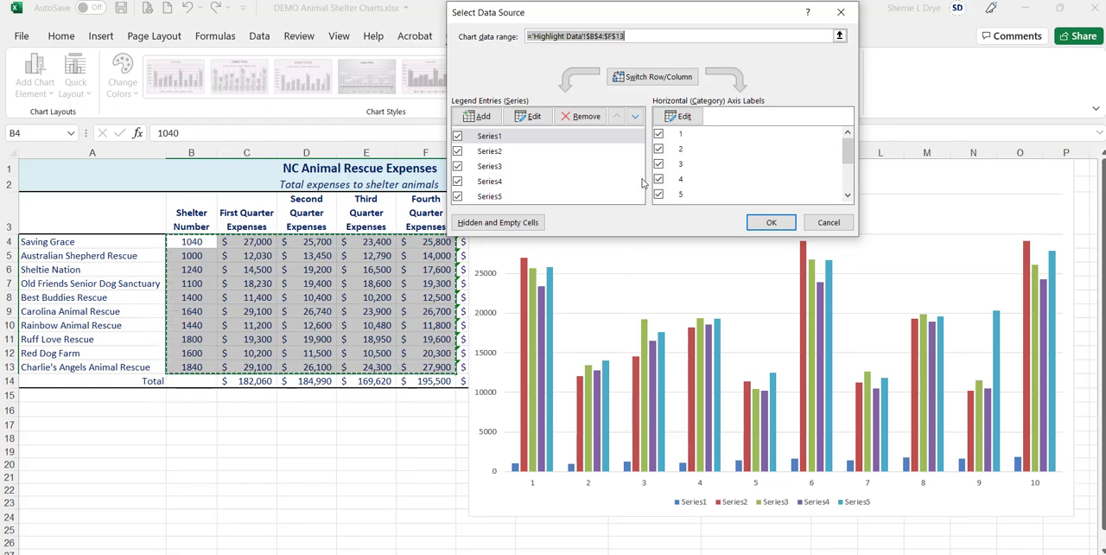
{"action": "left_click", "coordinate": [682, 116]}
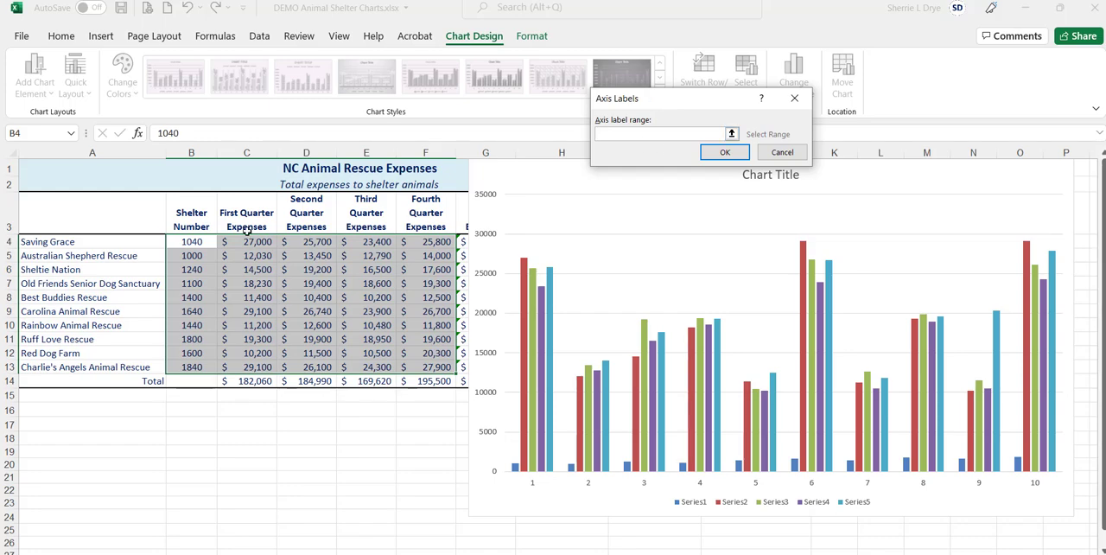
{"action": "left_click_drag", "start_coordinate": [189, 242], "coordinate": [194, 370]}
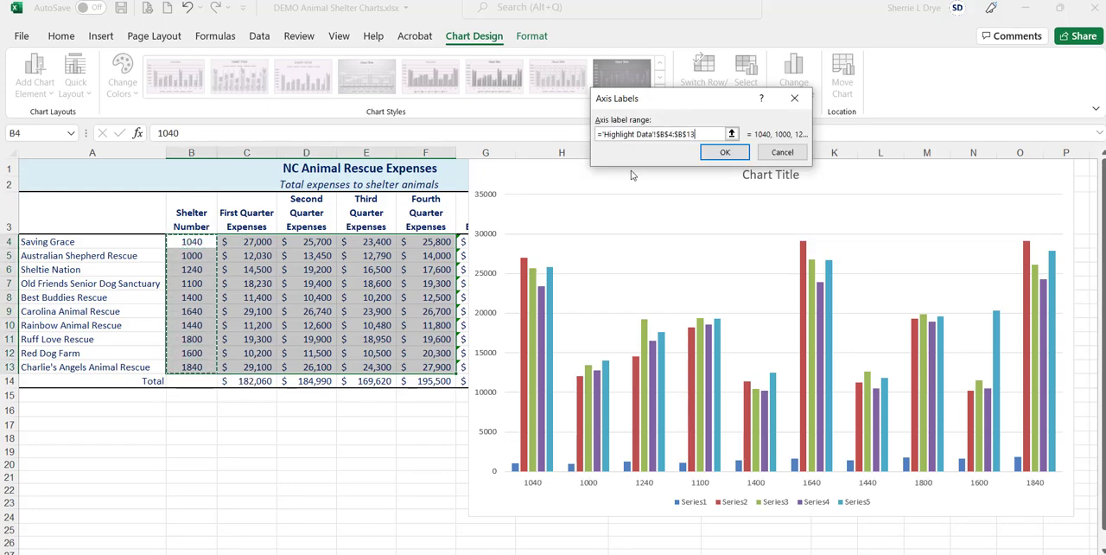
{"action": "left_click", "coordinate": [725, 152]}
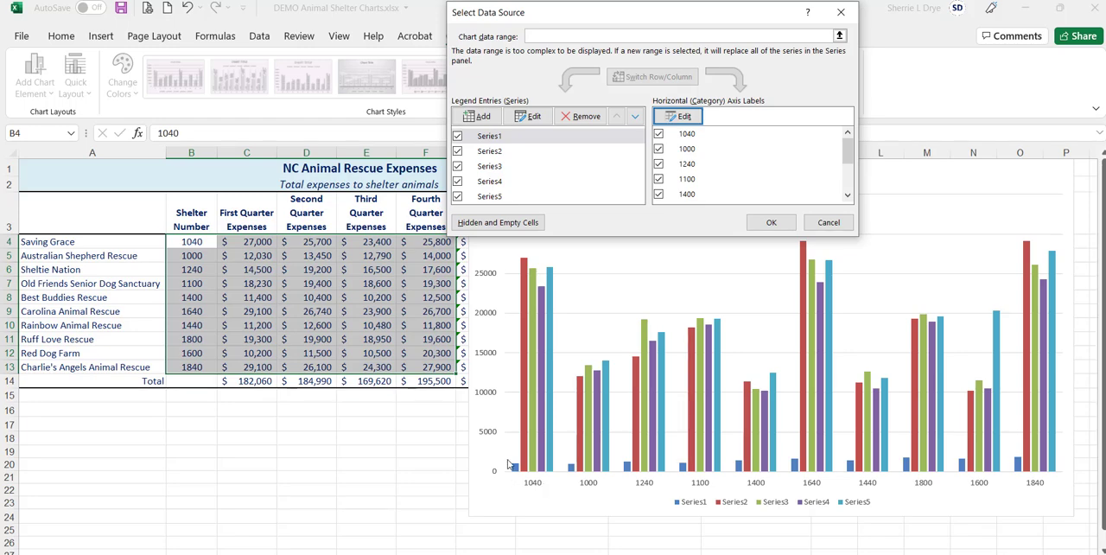
{"action": "left_click", "coordinate": [500, 138]}
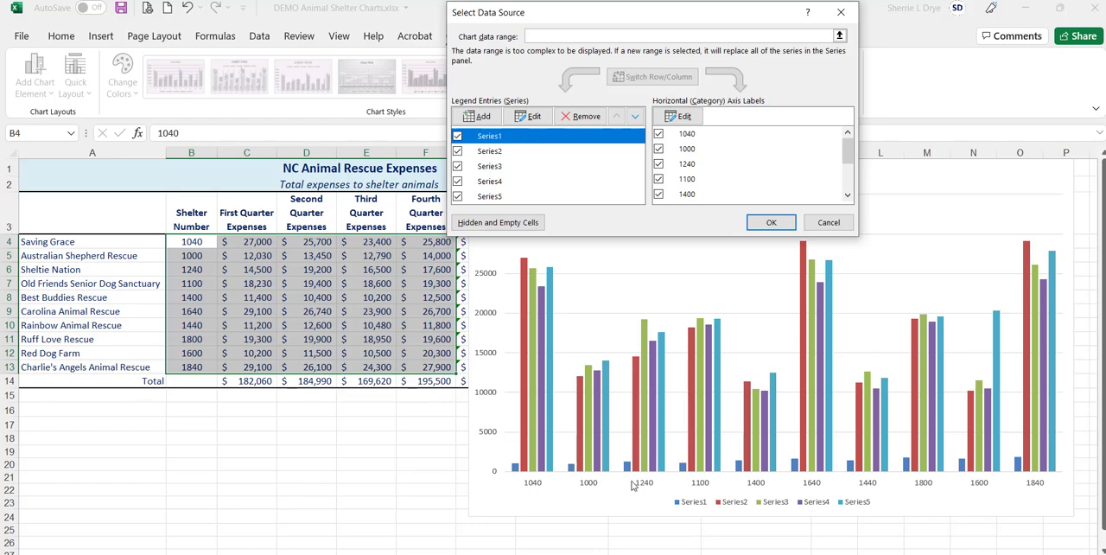
{"action": "left_click", "coordinate": [579, 118]}
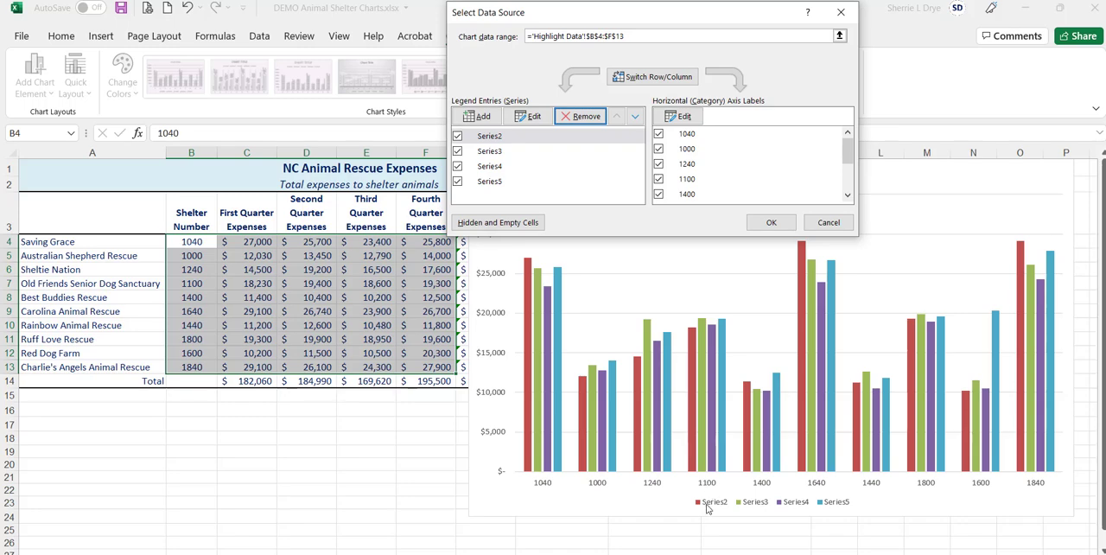
{"action": "left_click", "coordinate": [509, 139]}
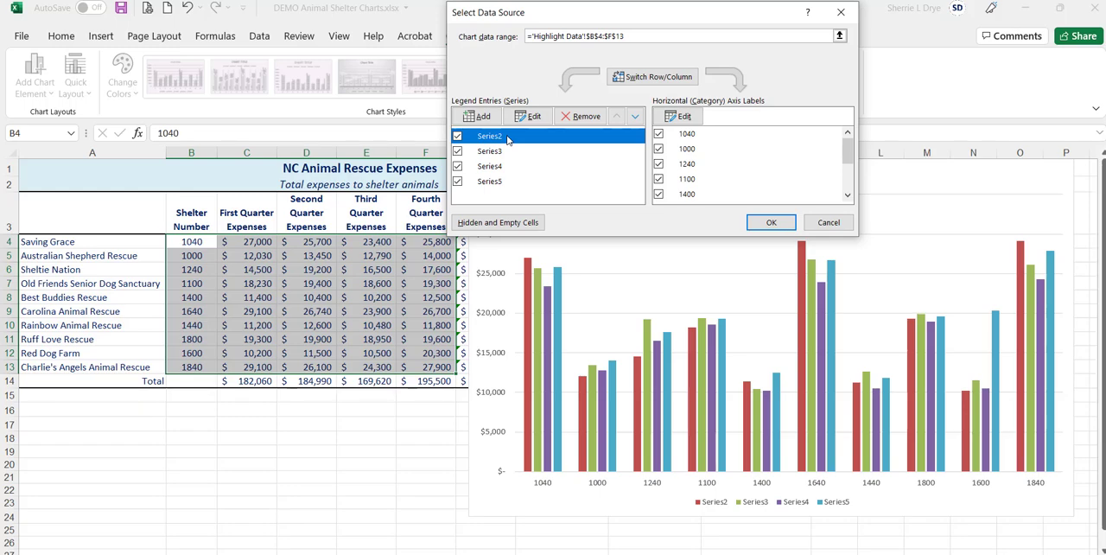
{"action": "left_click", "coordinate": [533, 118]}
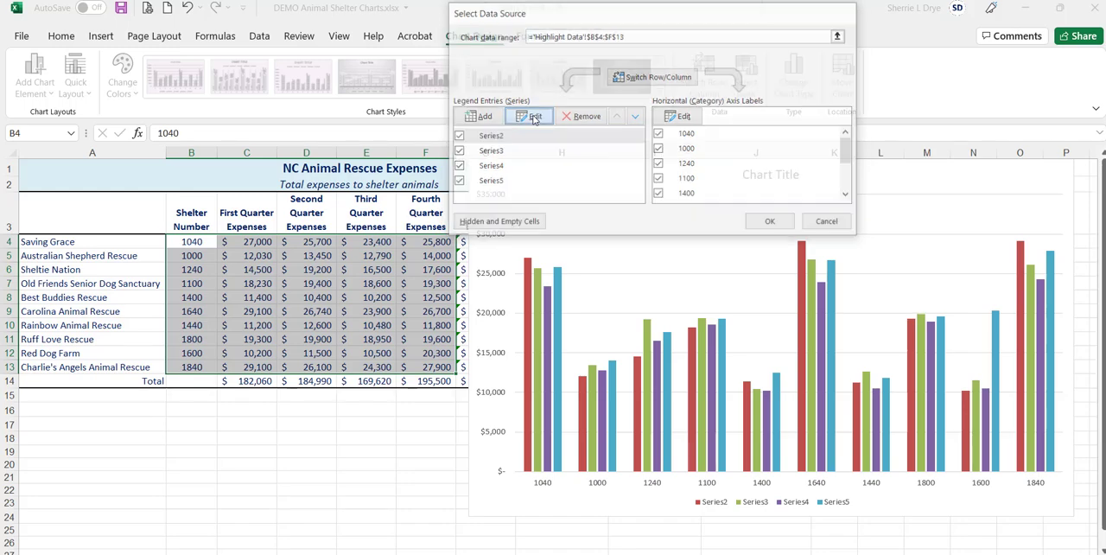
{"action": "left_click_drag", "start_coordinate": [248, 216], "coordinate": [426, 221]}
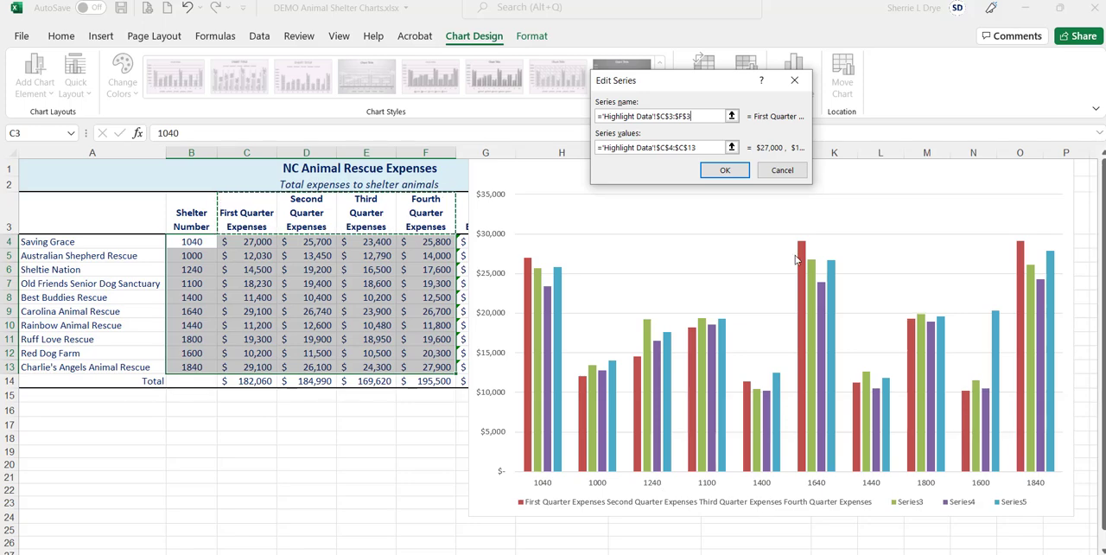
{"action": "left_click", "coordinate": [782, 170]}
- Name Series2 from the First Quarter Expenses heading in C3 and Series3 from the Second Quarter Expenses heading in D3
{"action": "left_click", "coordinate": [511, 136]}
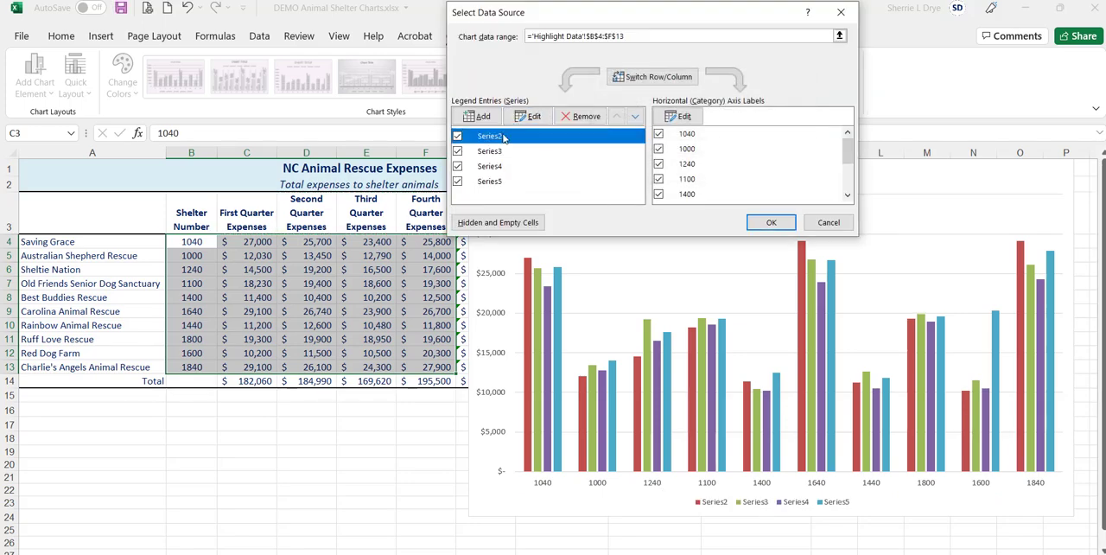
{"action": "left_click", "coordinate": [524, 121]}
{"action": "left_click", "coordinate": [248, 217]}
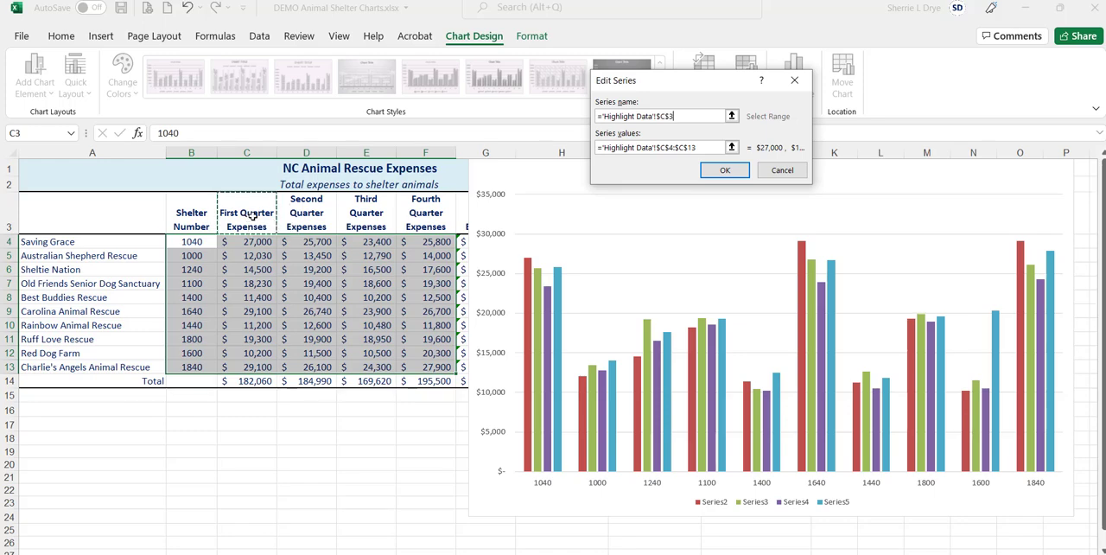
{"action": "left_click", "coordinate": [726, 170]}
{"action": "left_click", "coordinate": [489, 152]}
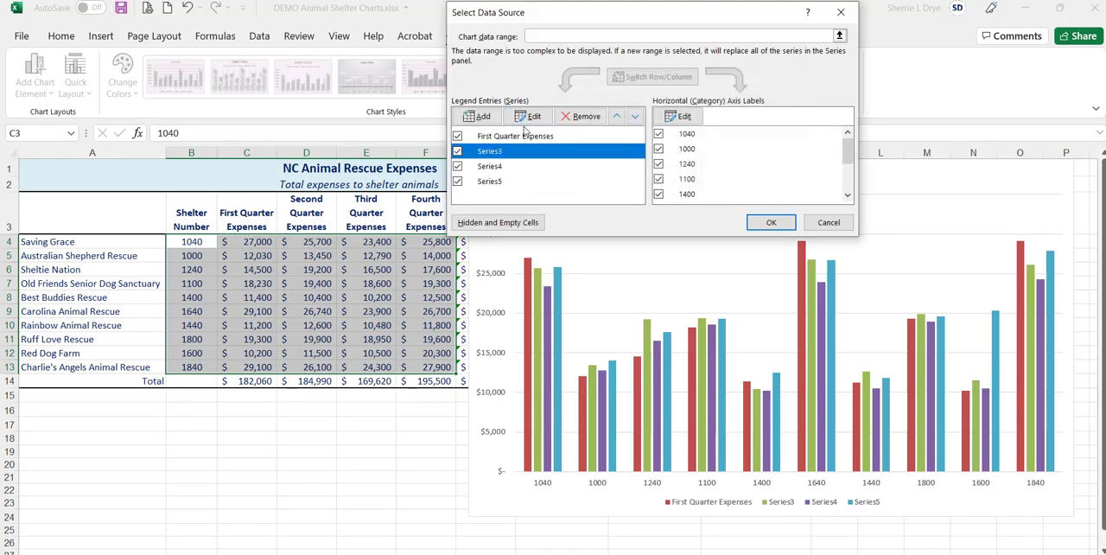
{"action": "left_click", "coordinate": [528, 116]}
{"action": "left_click", "coordinate": [306, 212]}
{"action": "left_click", "coordinate": [711, 169]}
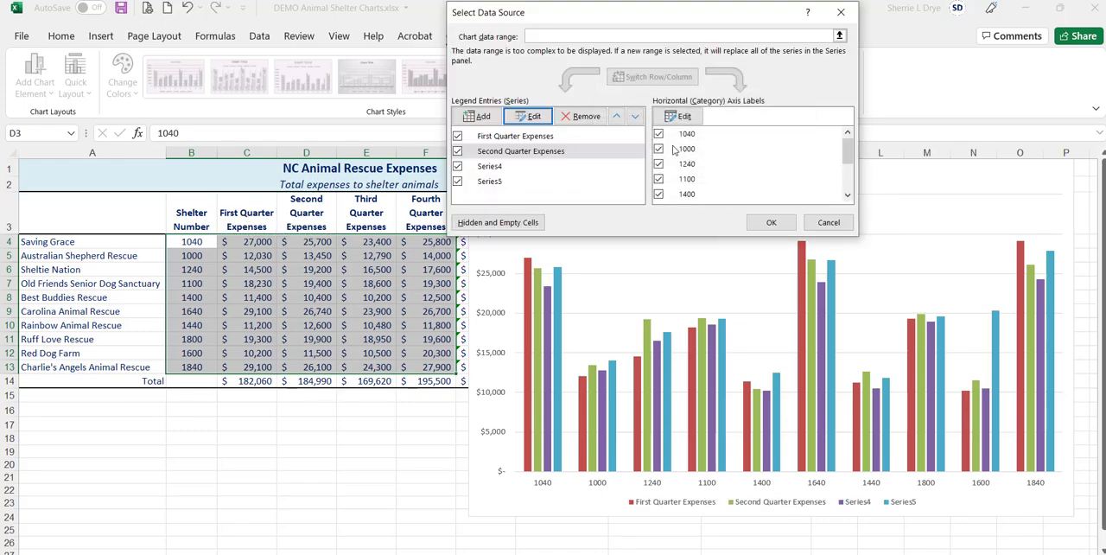
- Name Series4 from the Third Quarter Expenses heading in E3 and Series5 from the Fourth Quarter Expenses heading in F3, and apply the data source changes
{"action": "left_click", "coordinate": [502, 166]}
{"action": "left_click", "coordinate": [528, 116]}
{"action": "left_click", "coordinate": [388, 203]}
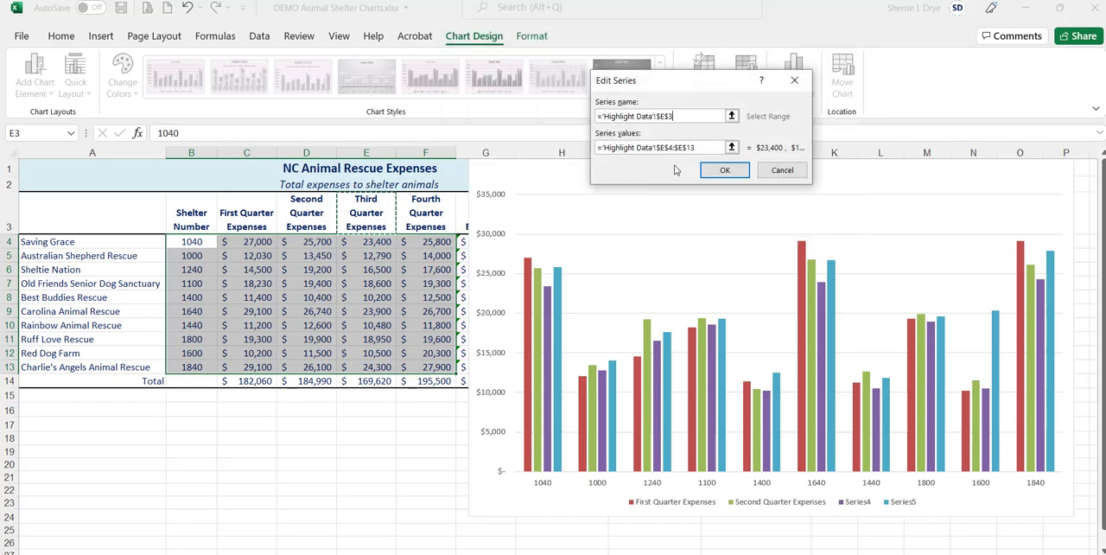
{"action": "left_click", "coordinate": [723, 170]}
{"action": "left_click", "coordinate": [490, 181]}
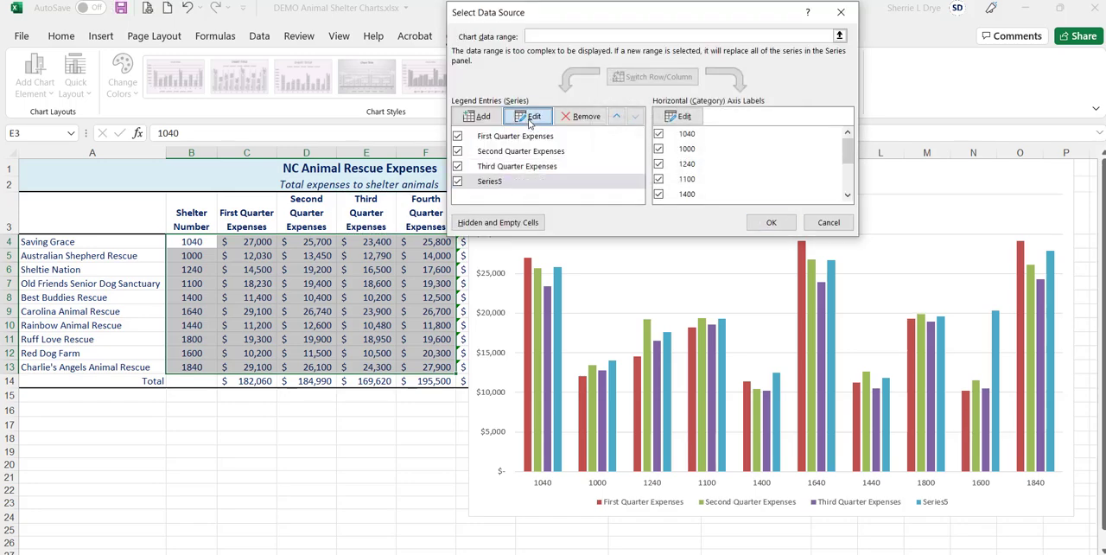
{"action": "left_click", "coordinate": [528, 116]}
{"action": "left_click", "coordinate": [425, 212]}
{"action": "left_click", "coordinate": [723, 171]}
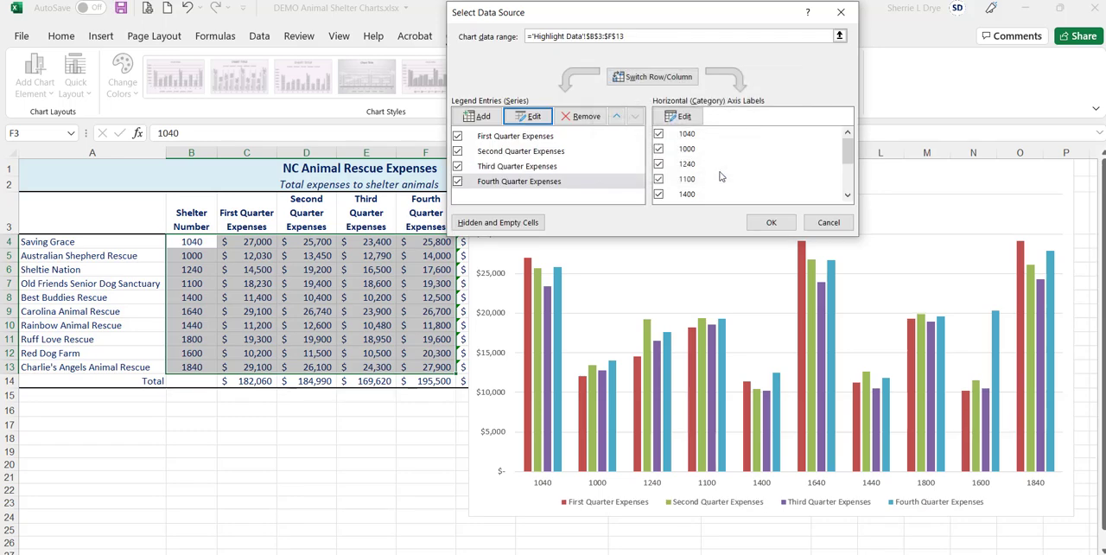
{"action": "left_click", "coordinate": [761, 223]}
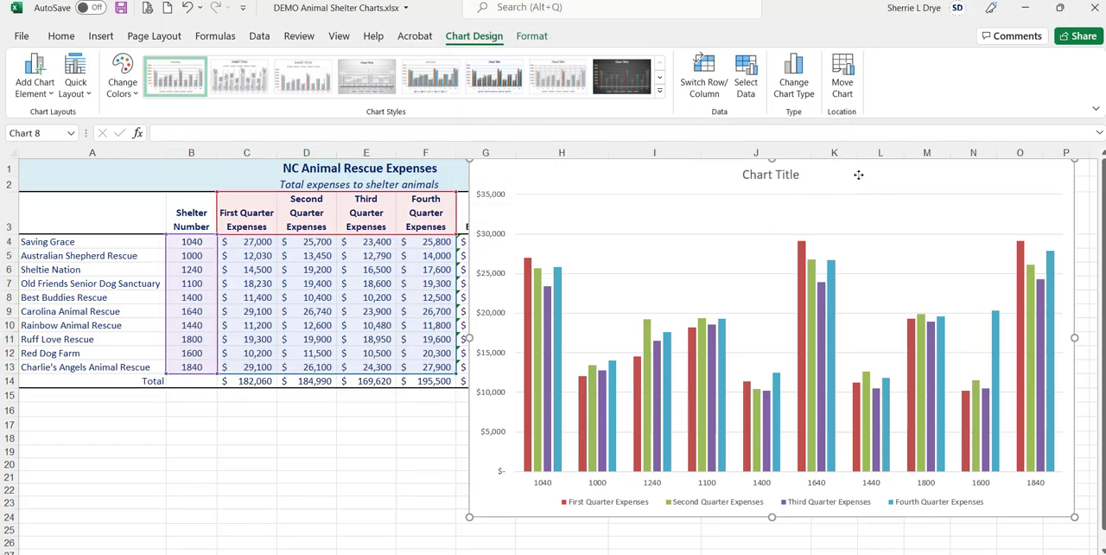
- Move the chart so it starts in column E and set its vertical axis minimum bound to 5000
{"action": "left_click_drag", "start_coordinate": [858, 175], "coordinate": [771, 178]}
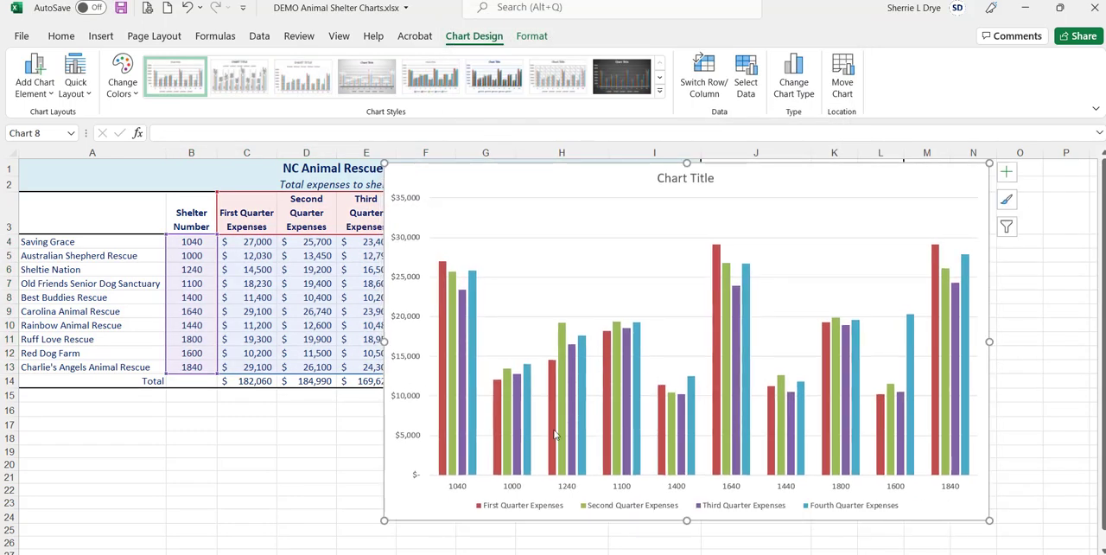
{"action": "double_click", "coordinate": [408, 394]}
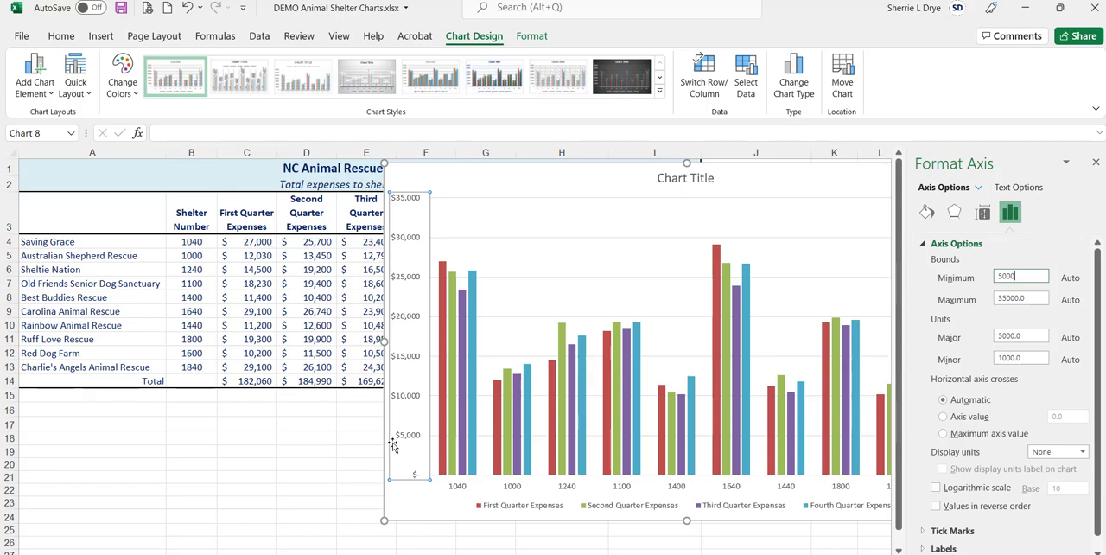
{"action": "key", "text": "Return"}
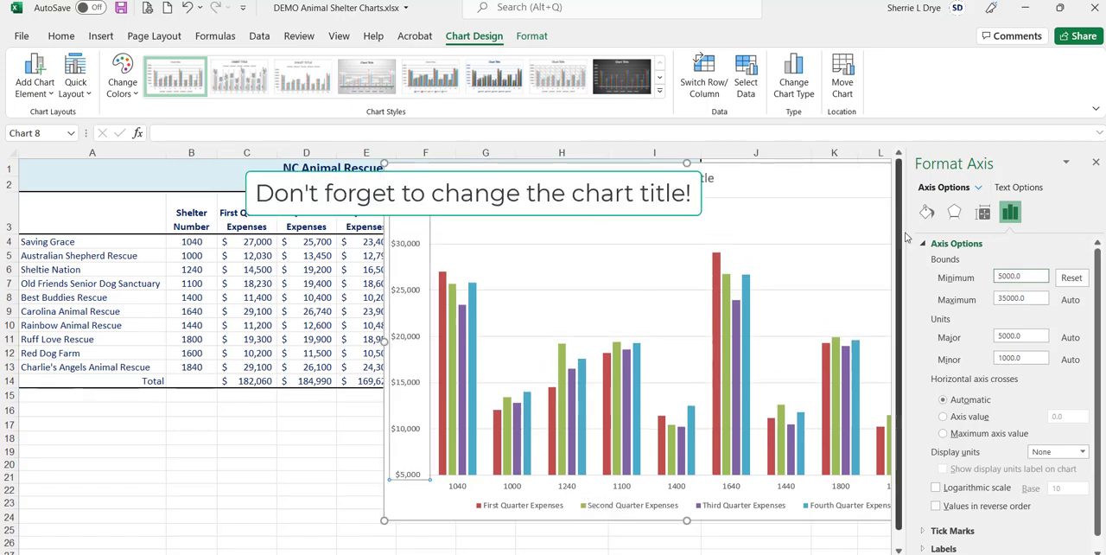
{"action": "left_click", "coordinate": [1097, 163]}
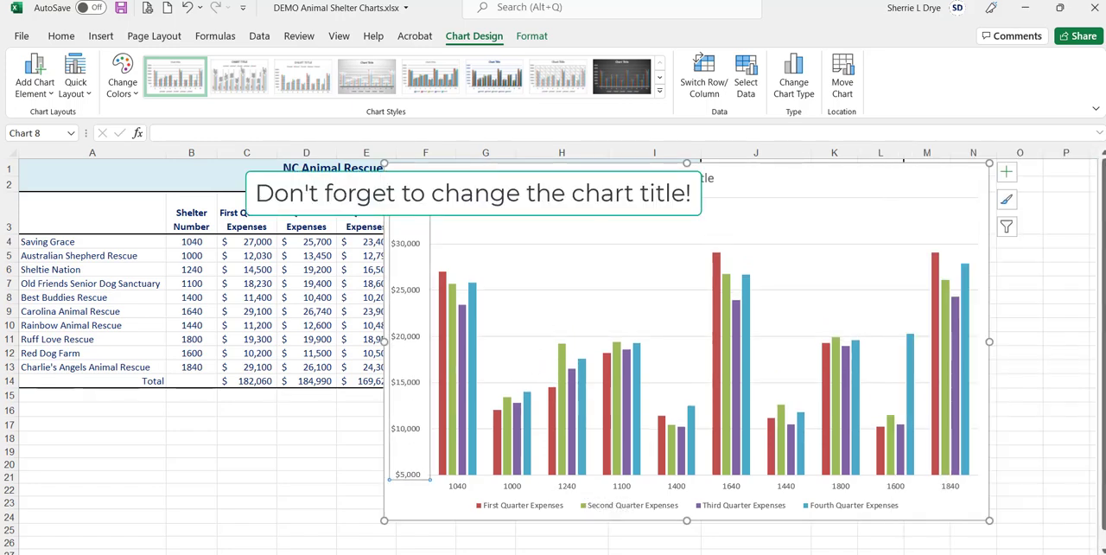